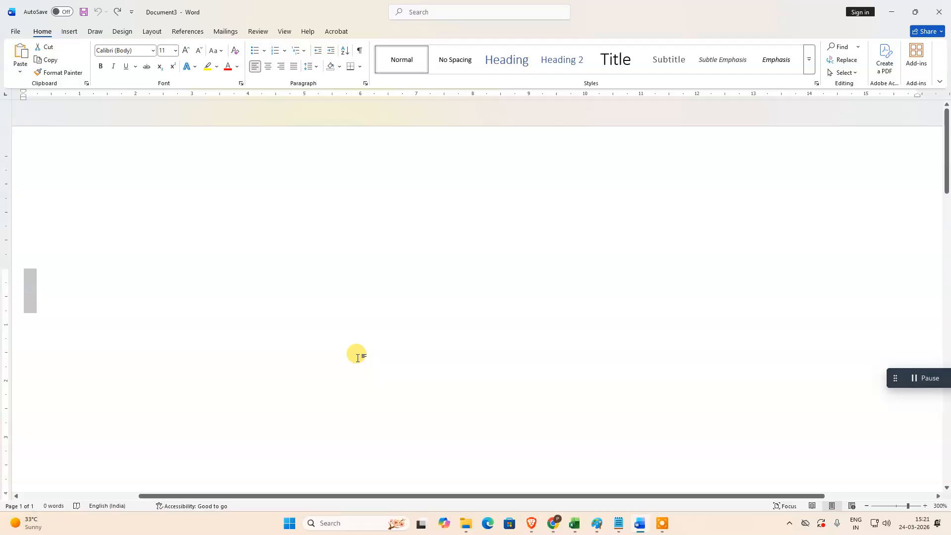
Step: Reduce the page's top margin and narrow the left and right margins to widen the text area to about 19.5 cm
left_click_drag(7, 270, 8, 161)
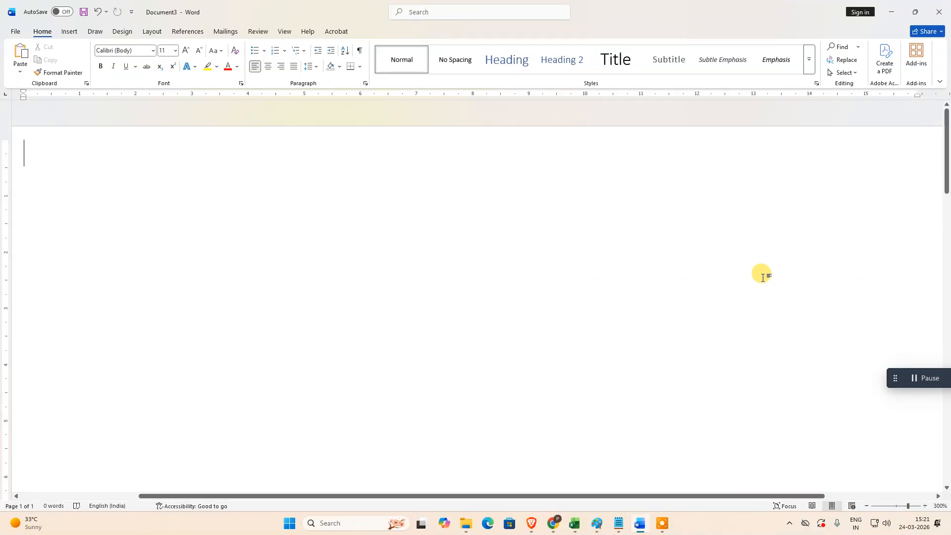
scroll(644, 297, "down", 5)
scroll(642, 306, "up", 5)
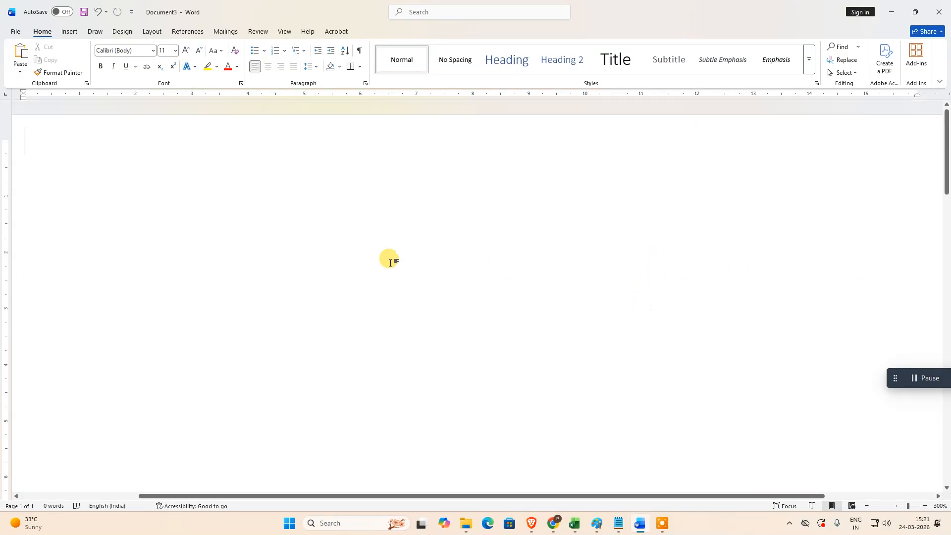
left_click(898, 505)
left_click(900, 505)
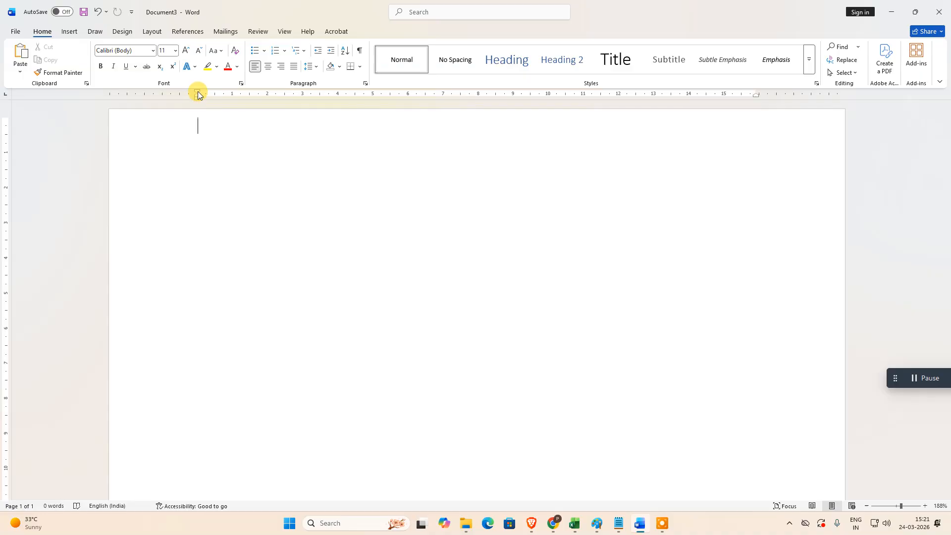
left_click_drag(197, 95, 135, 93)
left_click_drag(755, 94, 818, 94)
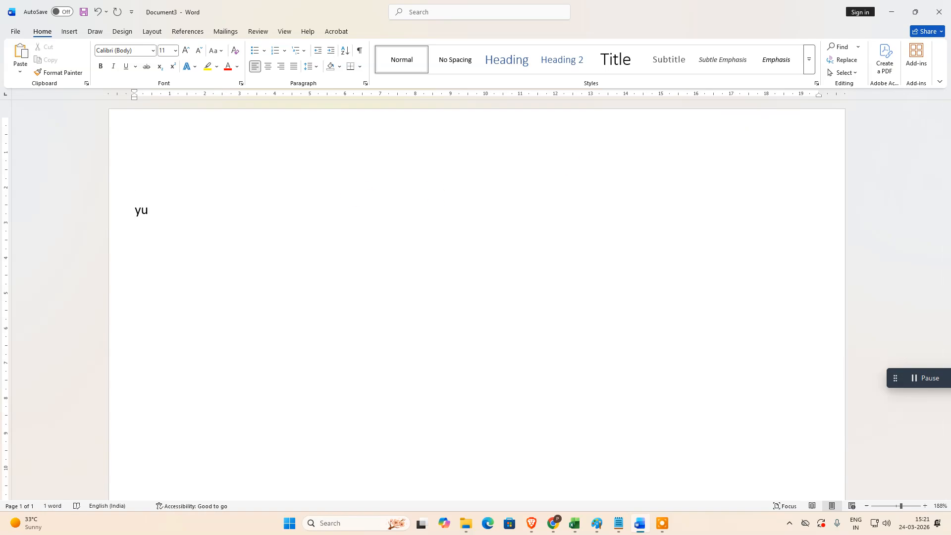
Step: Write "Your age :" followed by a blank made of underscores, and insert 21 inside the blank
type("ur ")
type(":")
type(" --")
type("____________")
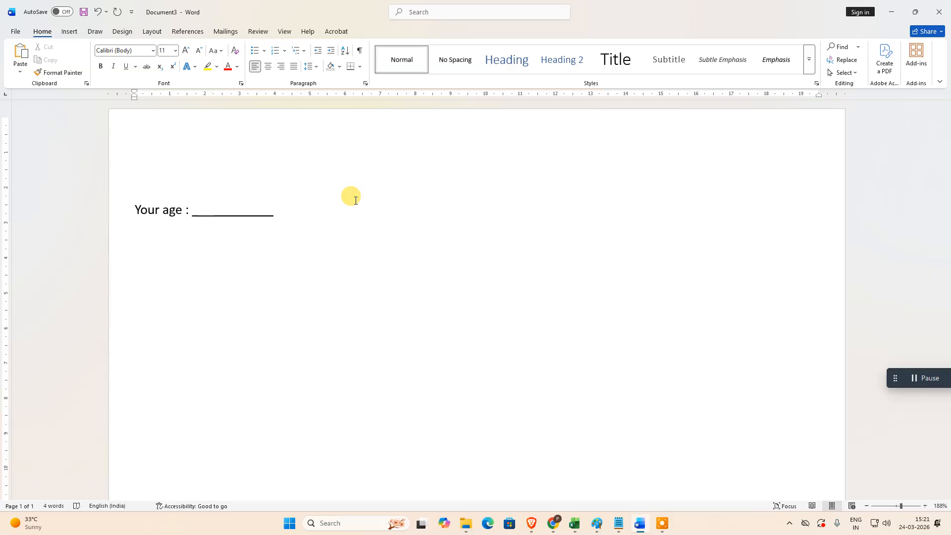
left_click(213, 208)
type("21")
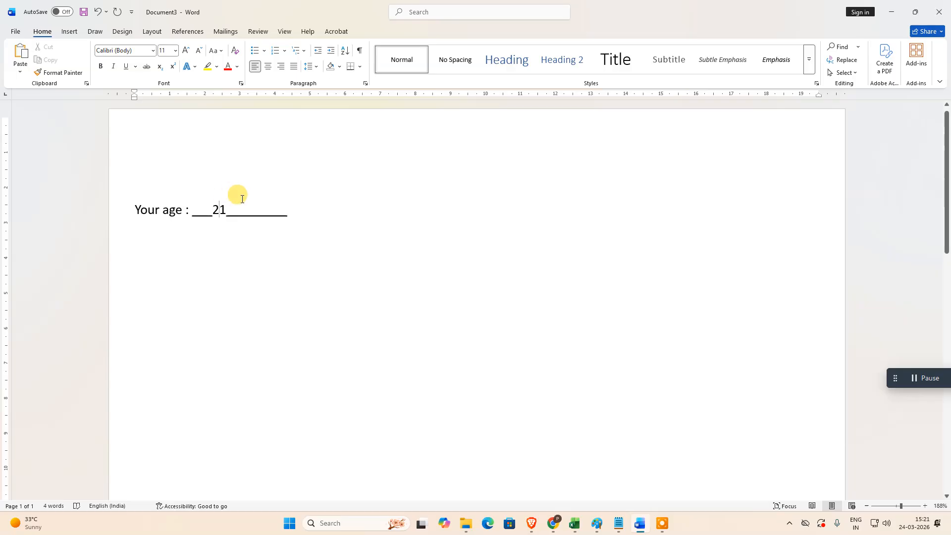
Step: Underline the whole answer blank together with its number, and undo that underline
left_click(205, 208)
double_click(205, 209)
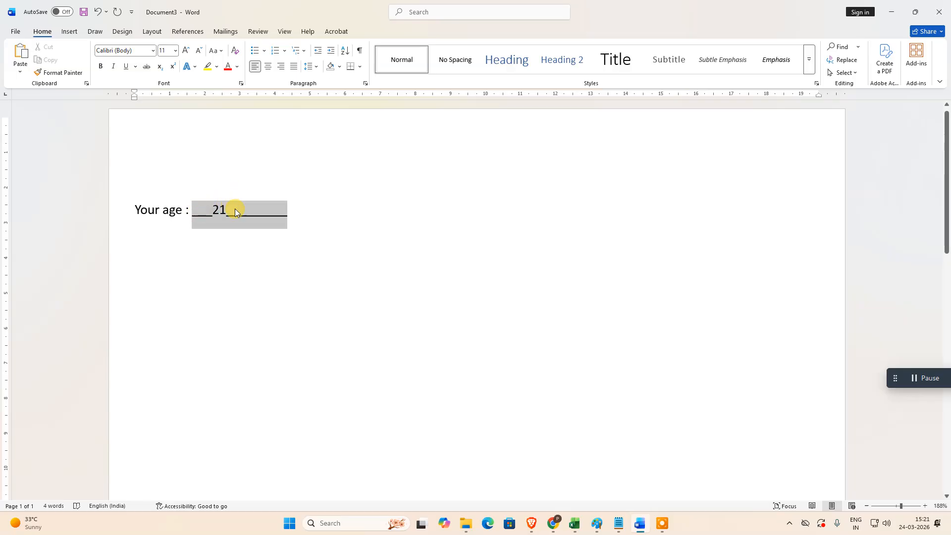
key("ctrl+u")
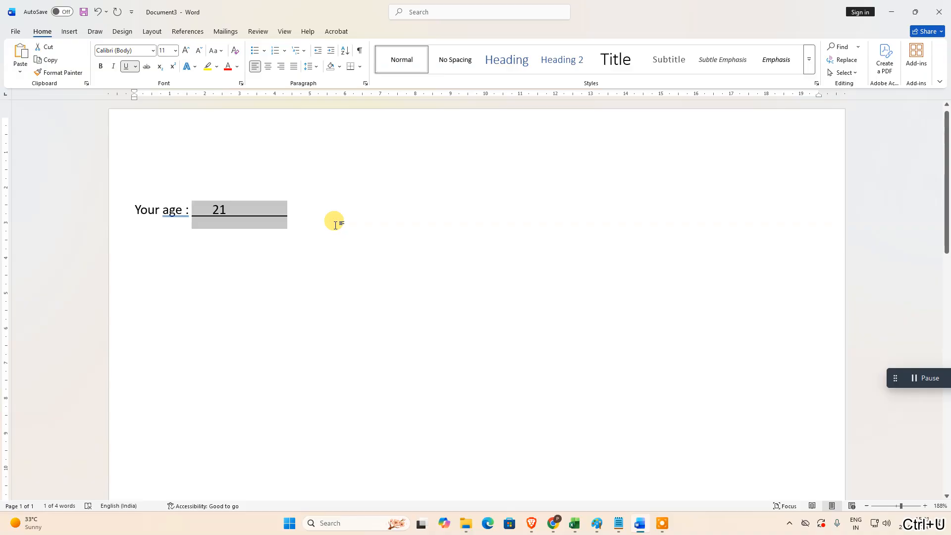
left_click(335, 224)
key("ctrl+z")
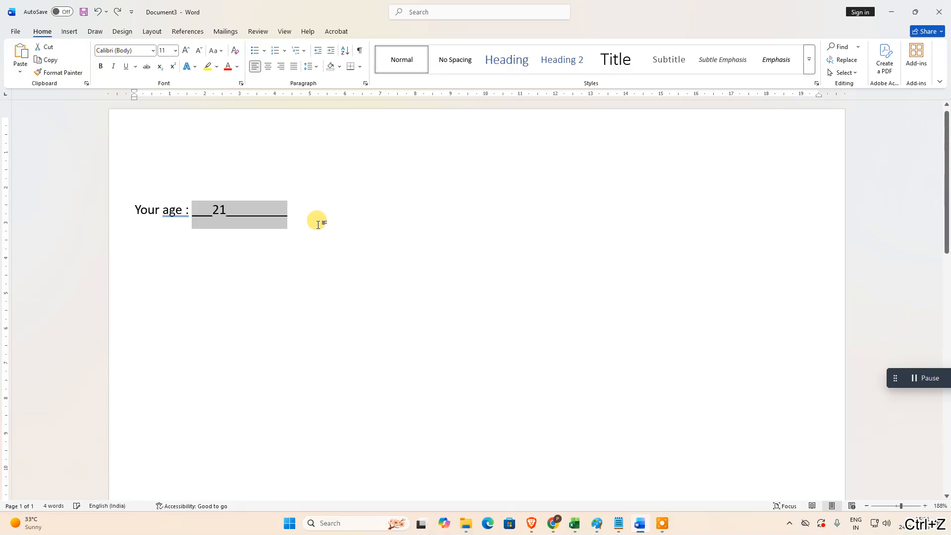
Step: Insert another 21 directly after the existing number in the underscore blank
left_click(226, 208)
double_click(225, 208)
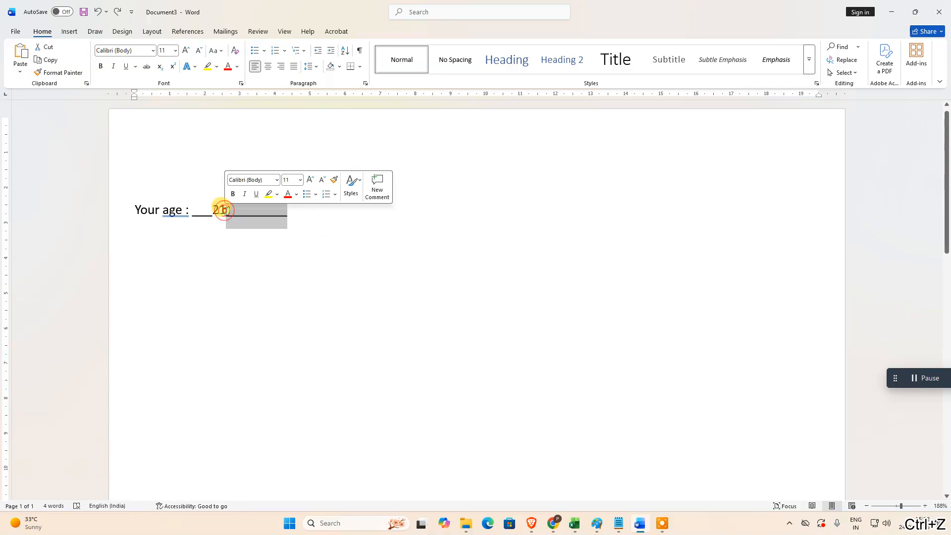
left_click(226, 207)
type("21")
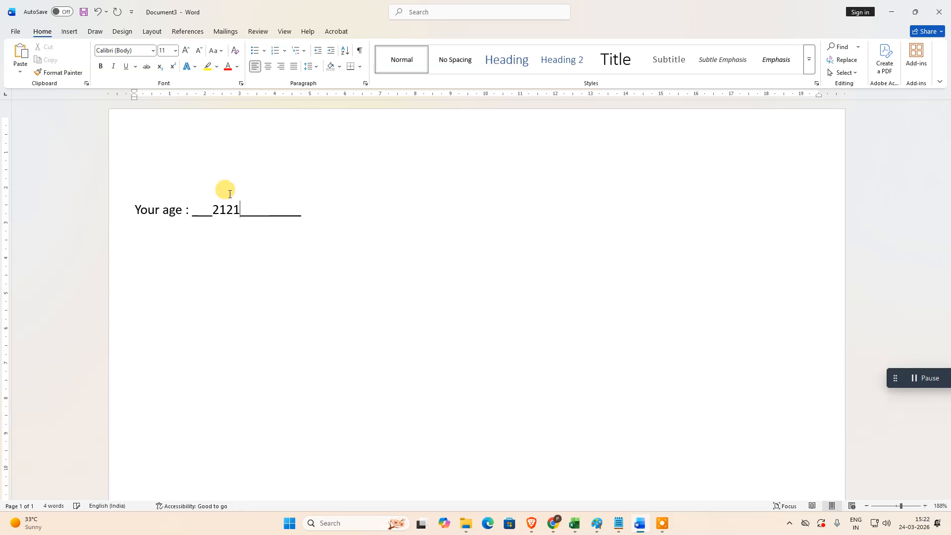
Step: Try underlining the whole blank and adding filler text "sdfsdfsdsdf" after the number, and undo both changes
left_click_drag(206, 212, 264, 211)
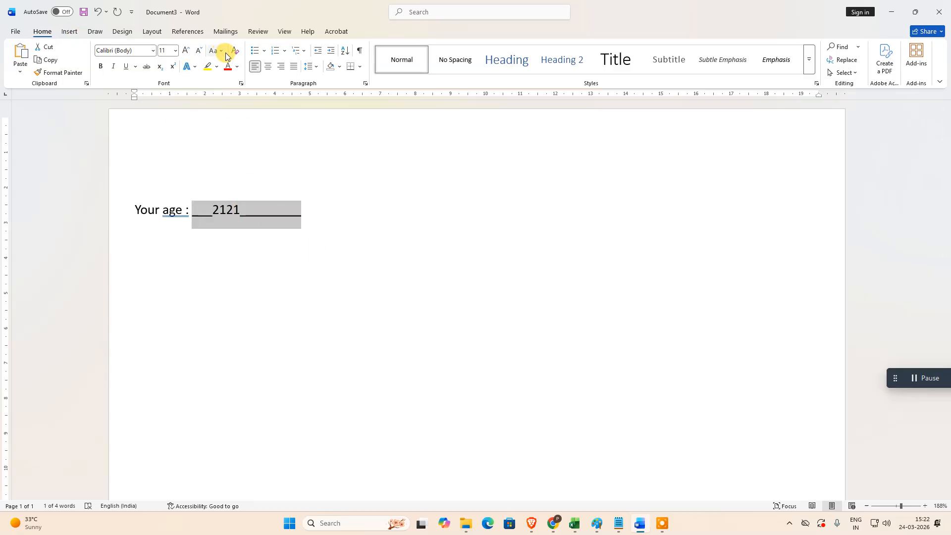
left_click(125, 67)
left_click(248, 275)
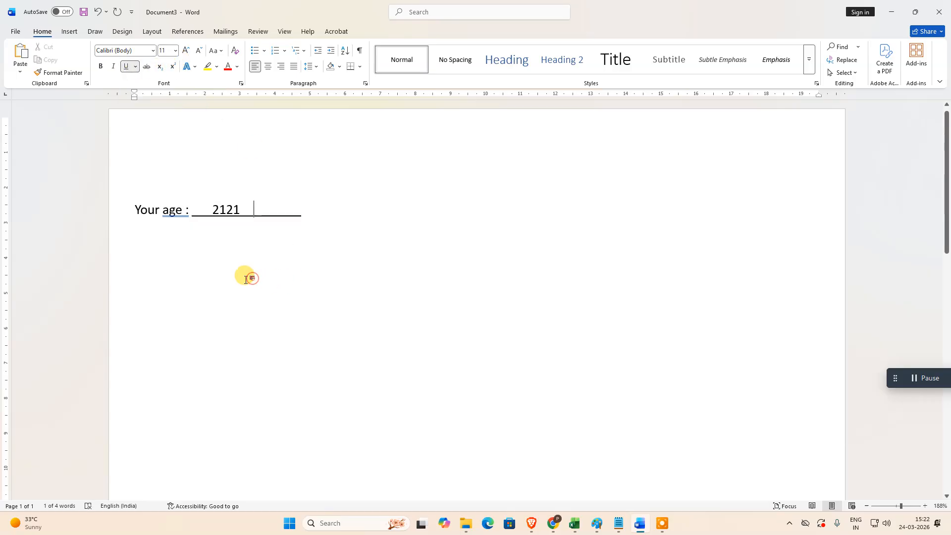
left_click(246, 208)
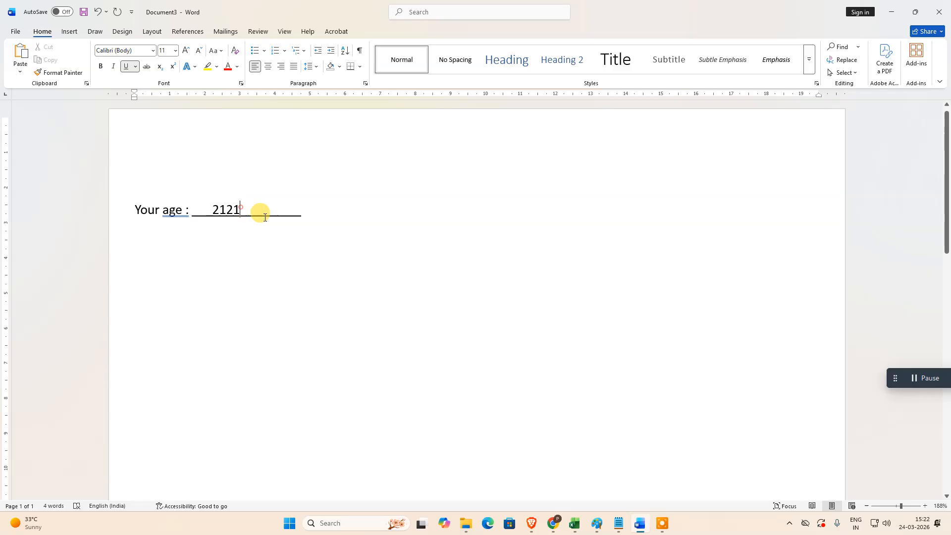
type("sdfsdfsd")
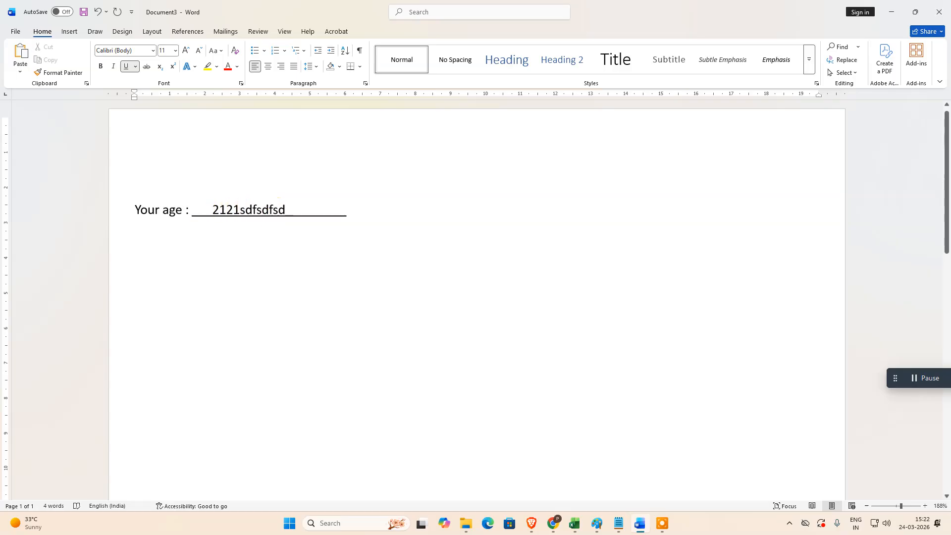
type("sdf")
key("ctrl+z")
key("ctrl+z")
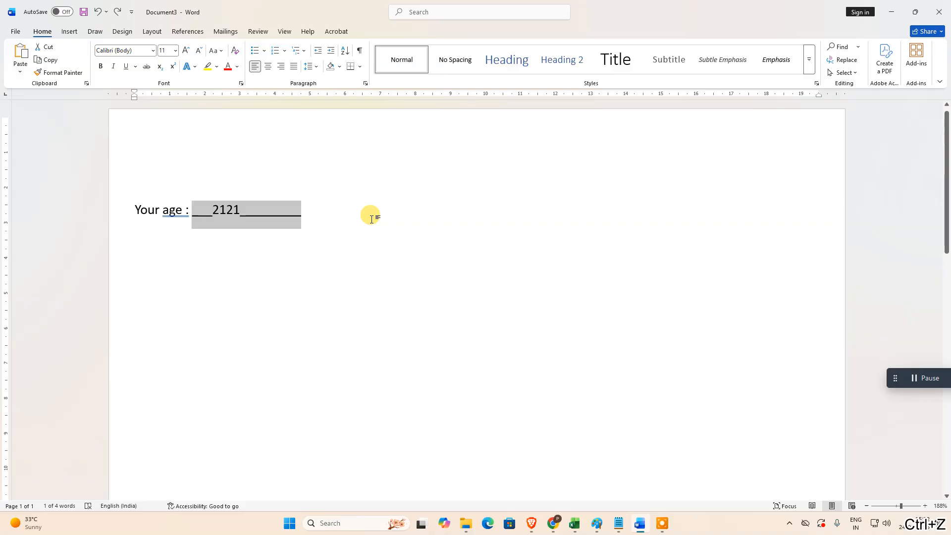
Step: Delete the underscore blank and its number, keeping only the label "Your age :"
left_click(246, 229)
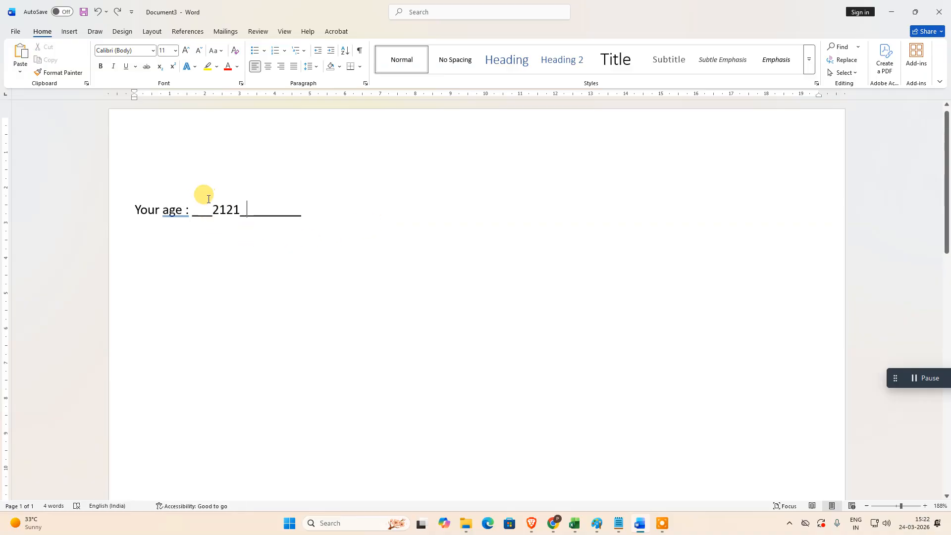
left_click_drag(191, 210, 325, 208)
key("BackSpace")
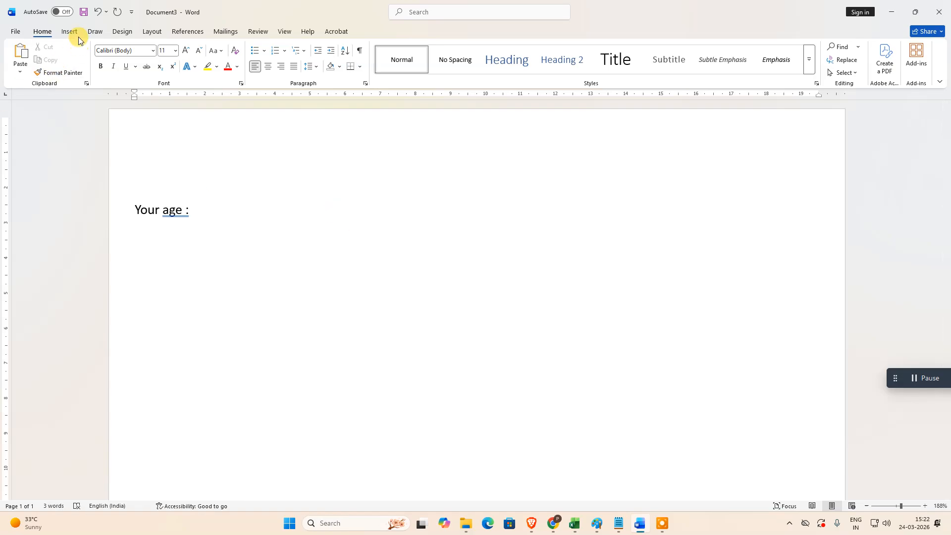
Step: Draw a straight horizontal line shape about 5.08 cm wide directly after "Your age :"
left_click(100, 31)
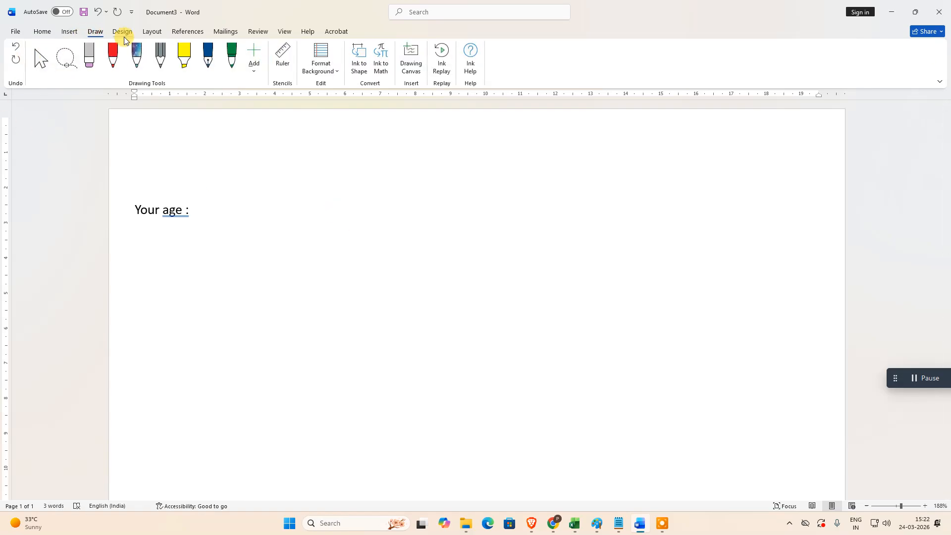
left_click(70, 33)
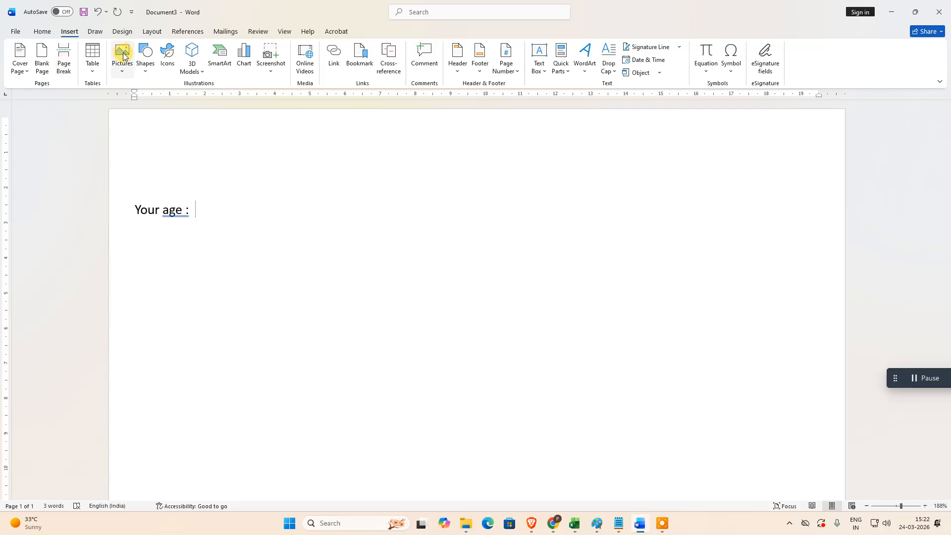
left_click(146, 69)
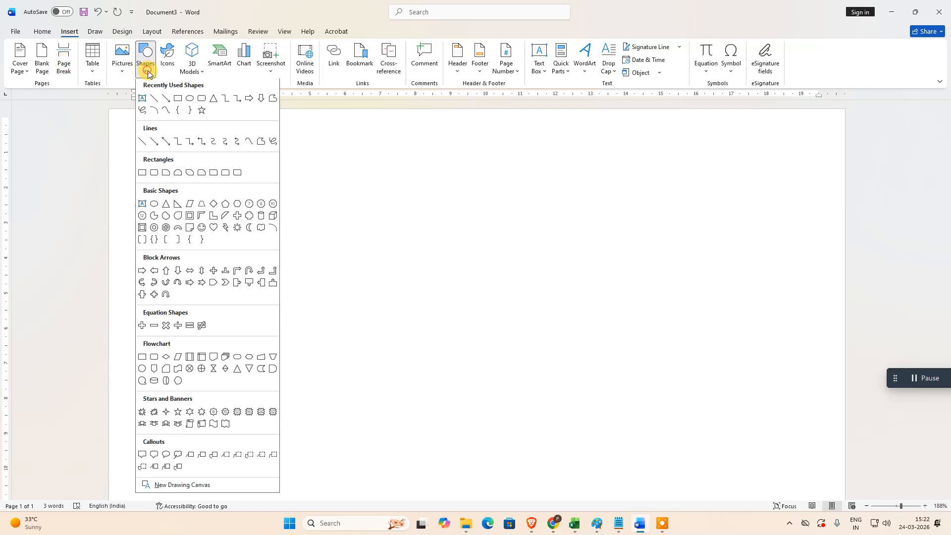
left_click(153, 97)
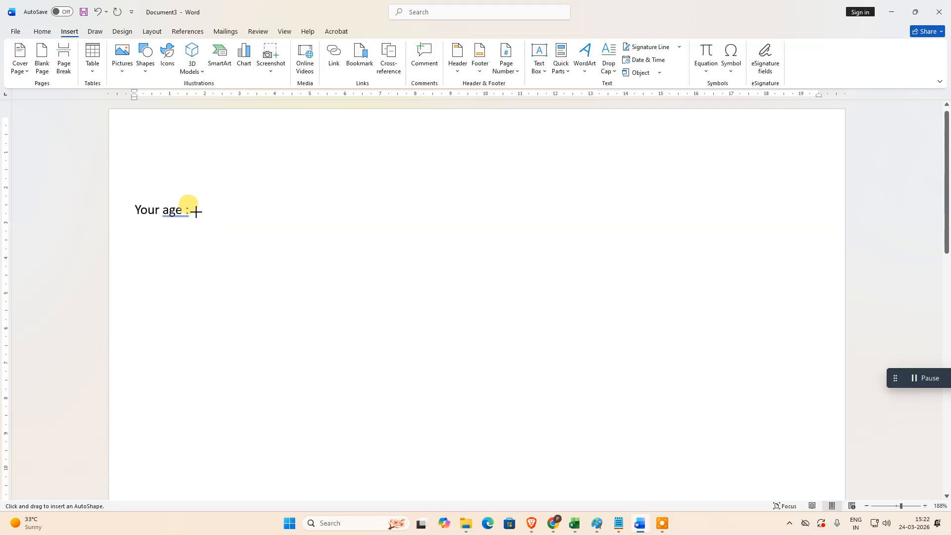
left_click_drag(196, 213, 375, 220)
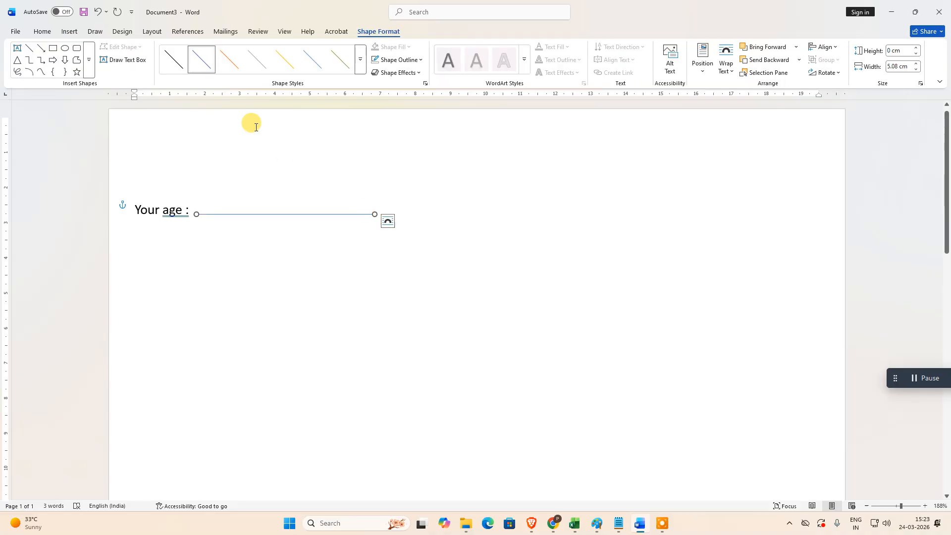
Step: Apply the black preset style to the drawn line and set its outline weight to 1 pt
left_click(177, 63)
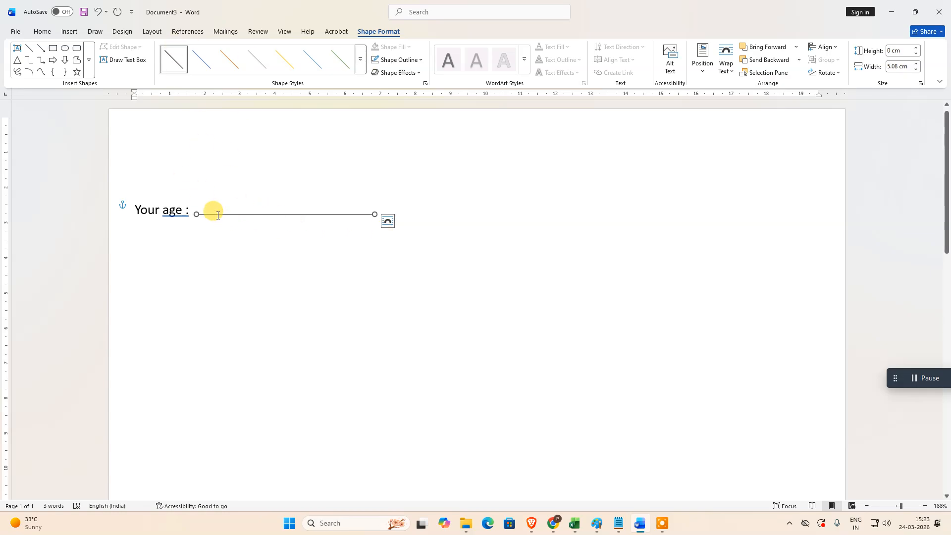
left_click(420, 60)
mouse_move(425, 258)
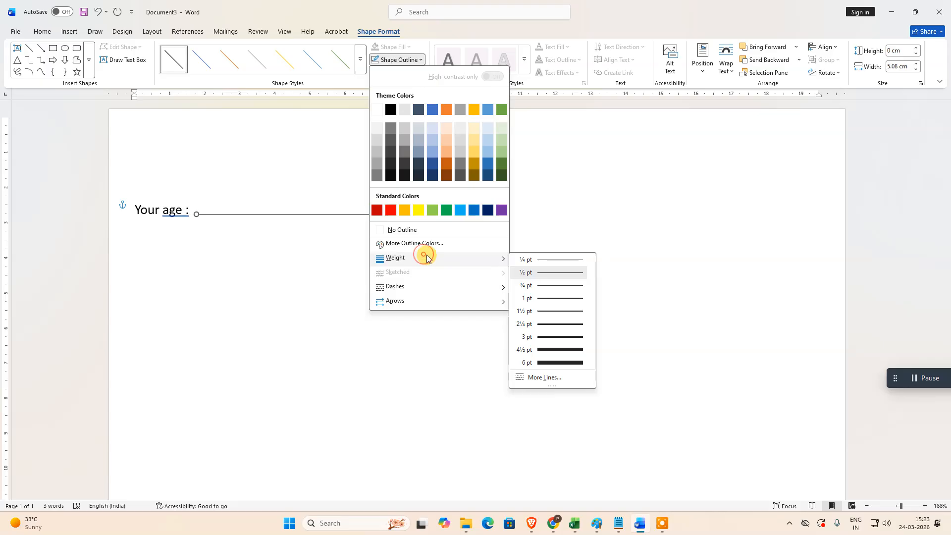
left_click(543, 298)
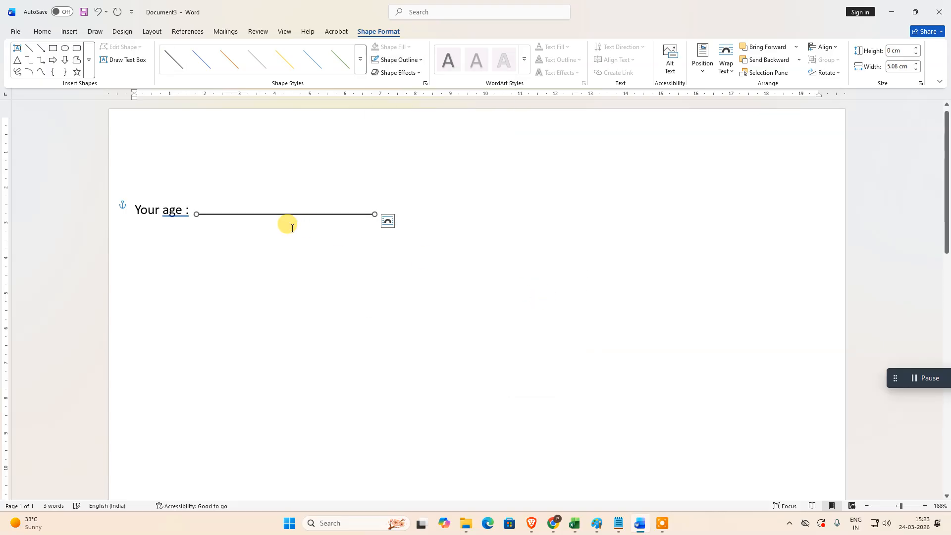
Step: Fill in "sdfasdf asdfasdf 2121" over the drawn line as sample text, and delete it again
left_click(240, 205)
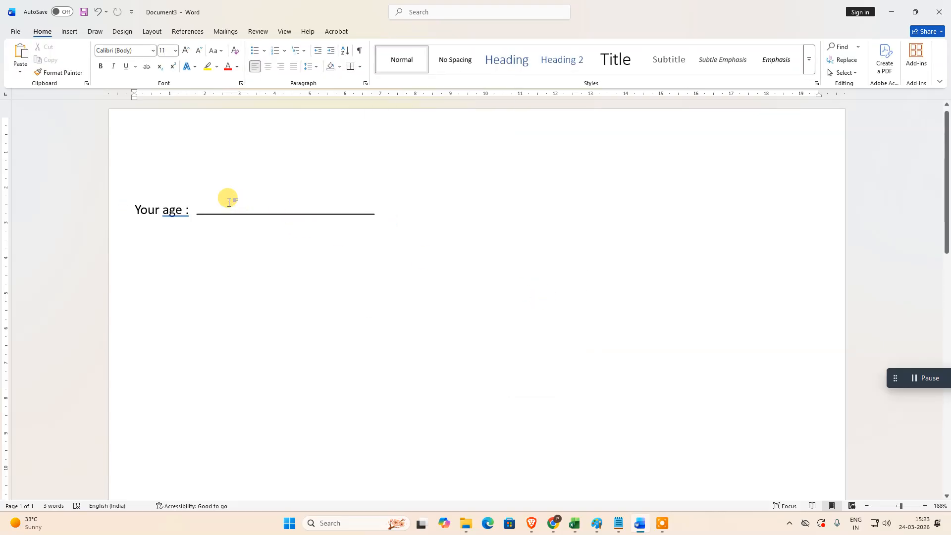
key("ctrl+z")
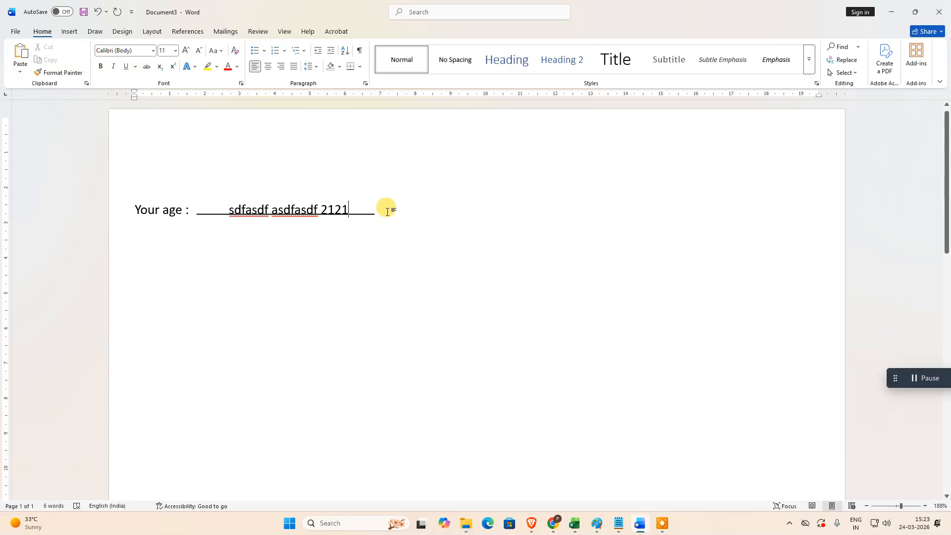
left_click_drag(350, 210, 204, 213)
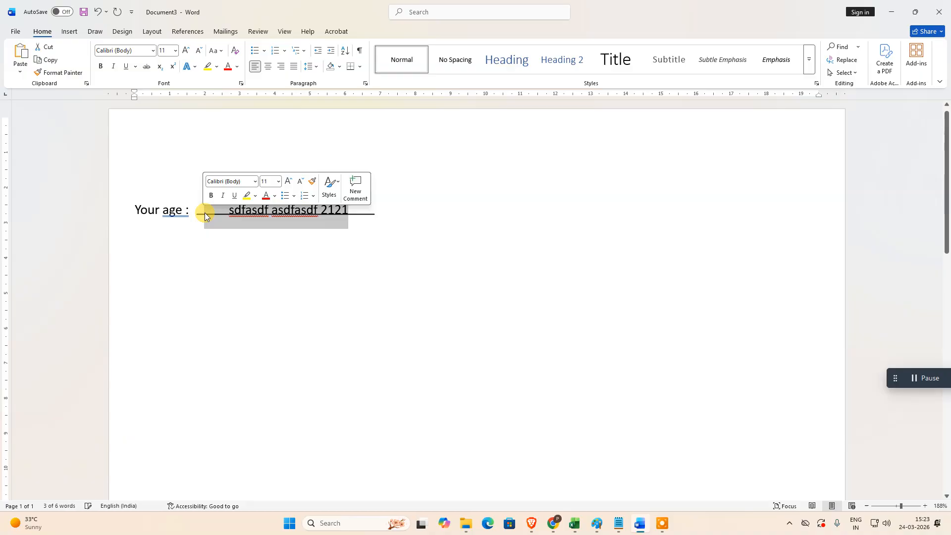
key("Delete")
left_click(242, 215)
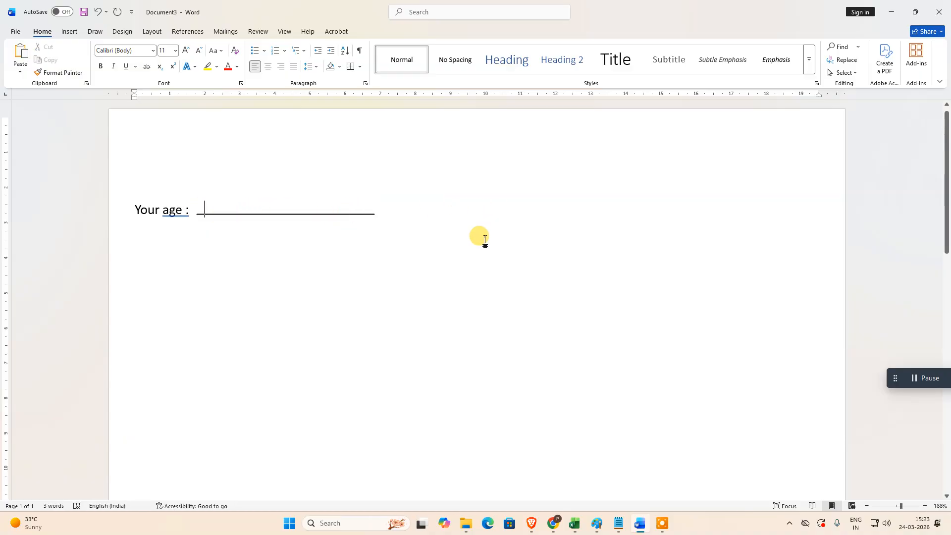
key("Return")
key("Return")
key("Return")
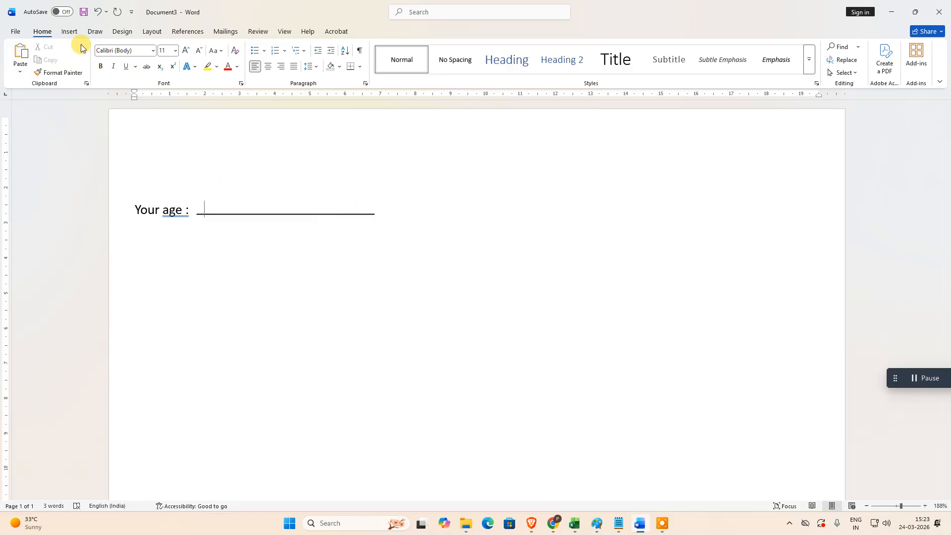
left_click(69, 31)
left_click(42, 31)
left_click(339, 232)
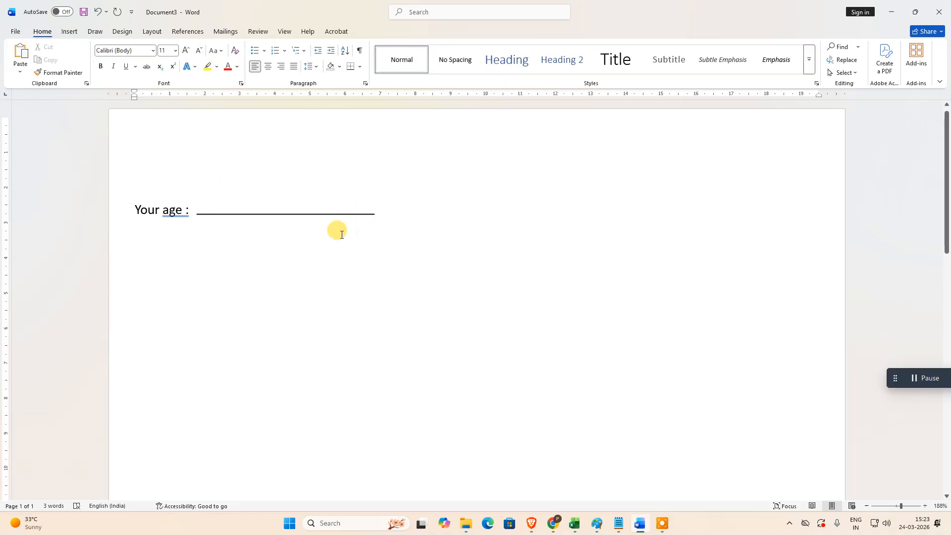
double_click(330, 213)
key("ctrl+z")
Step: Delete all content from the document, including the "Your age :" label and the drawn line
left_click(364, 214)
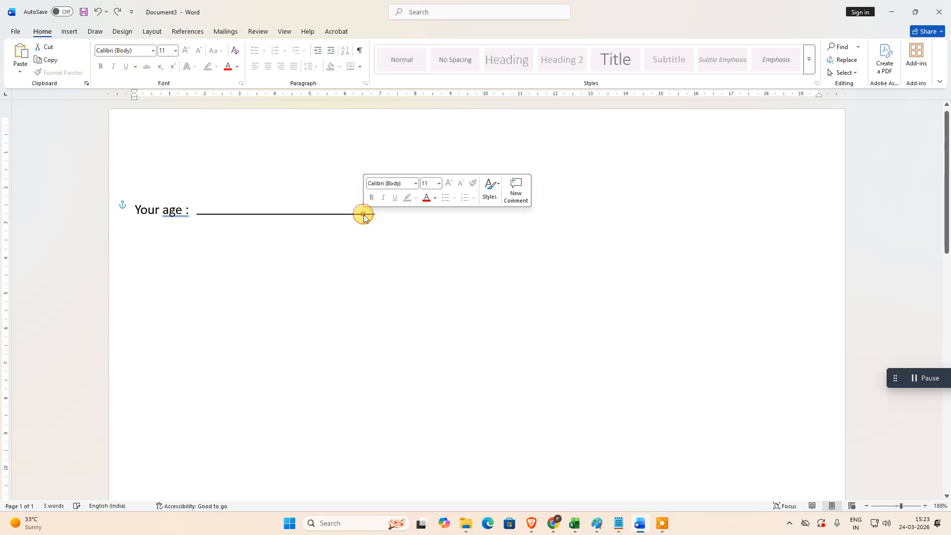
left_click(364, 218)
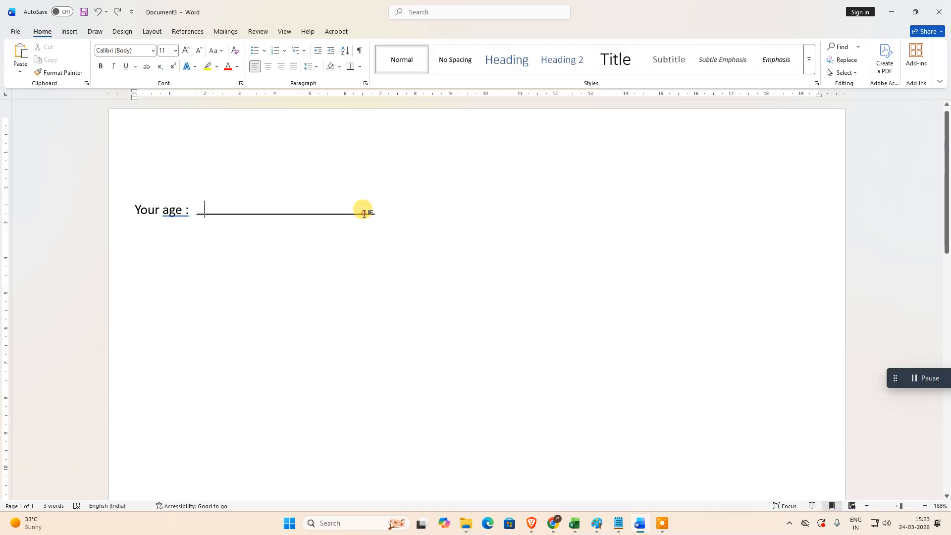
key("ctrl+a")
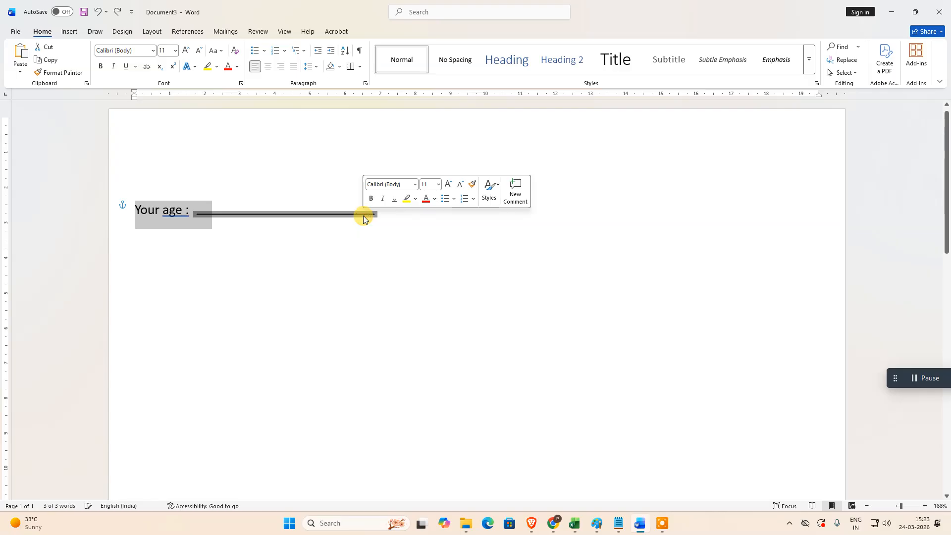
key("Delete")
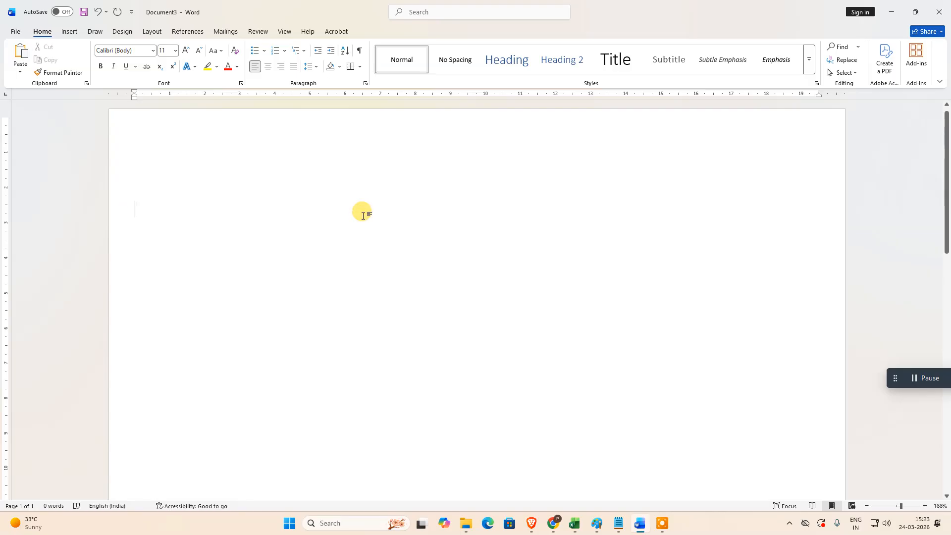
Step: Enter the label "your age:" followed by a blank line made of underscores
type("your age")
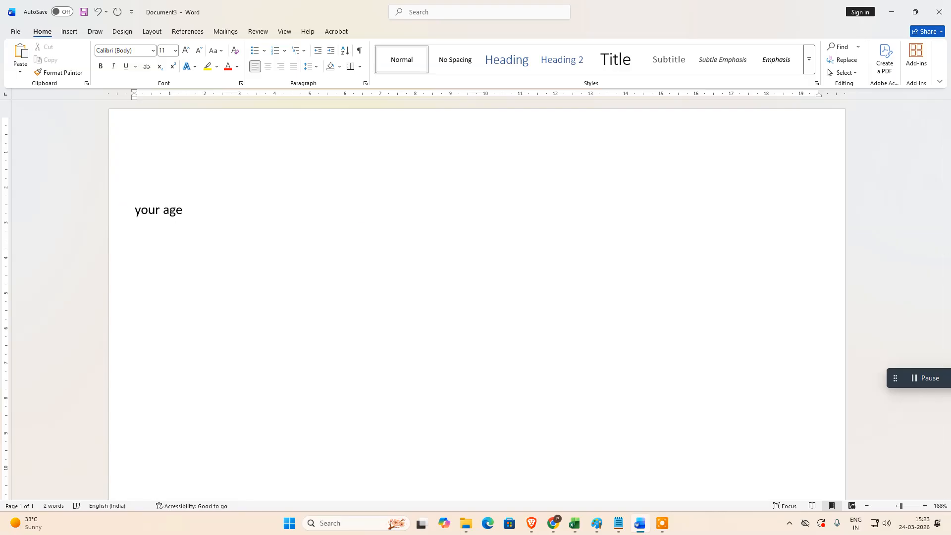
type(": ")
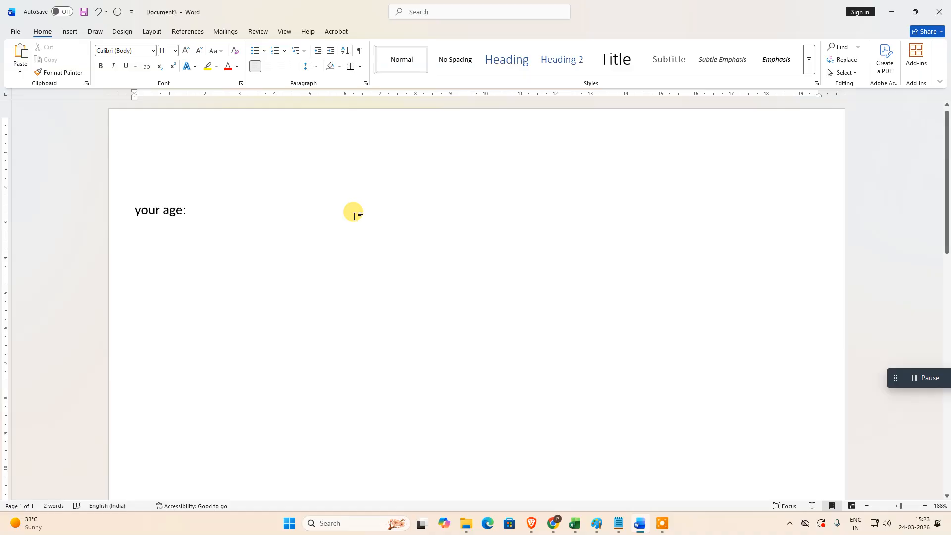
type(" ______________")
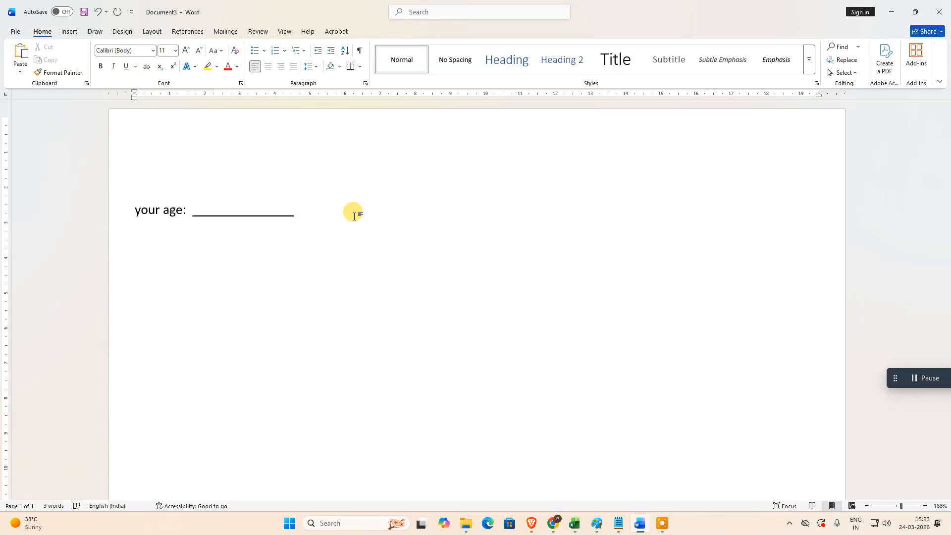
type("_")
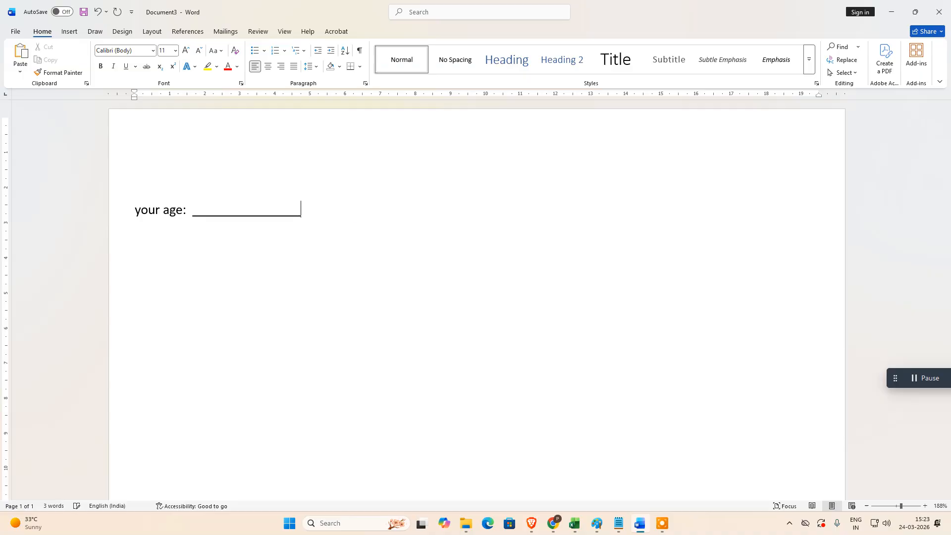
Step: Draw a text box about 2.1 cm wide and 0.7 cm high in the empty space just above and beyond the underscore line
double_click(224, 210)
left_click(226, 211)
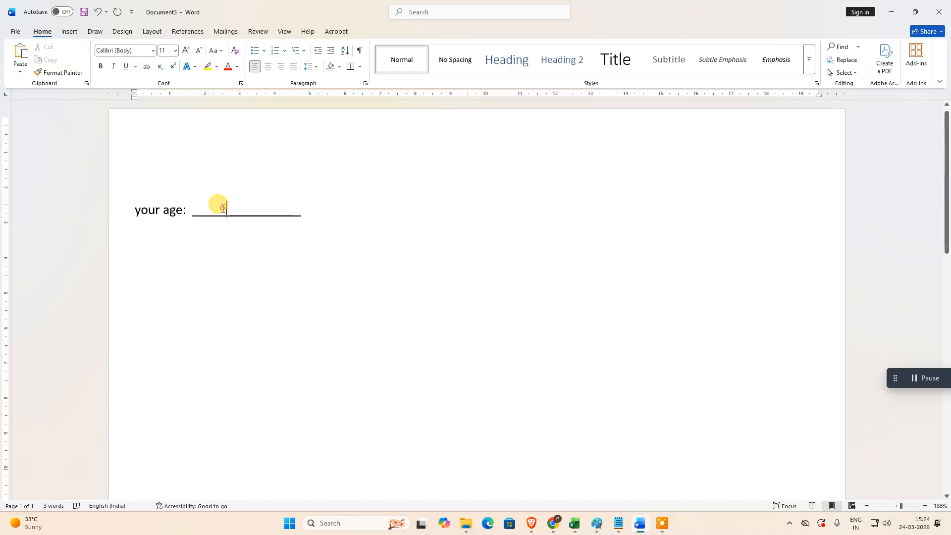
left_click(70, 31)
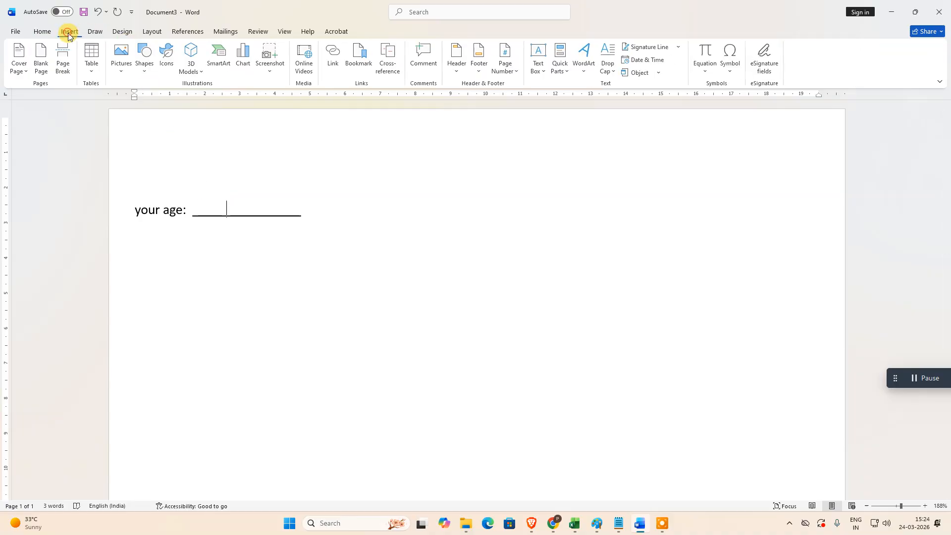
left_click(544, 70)
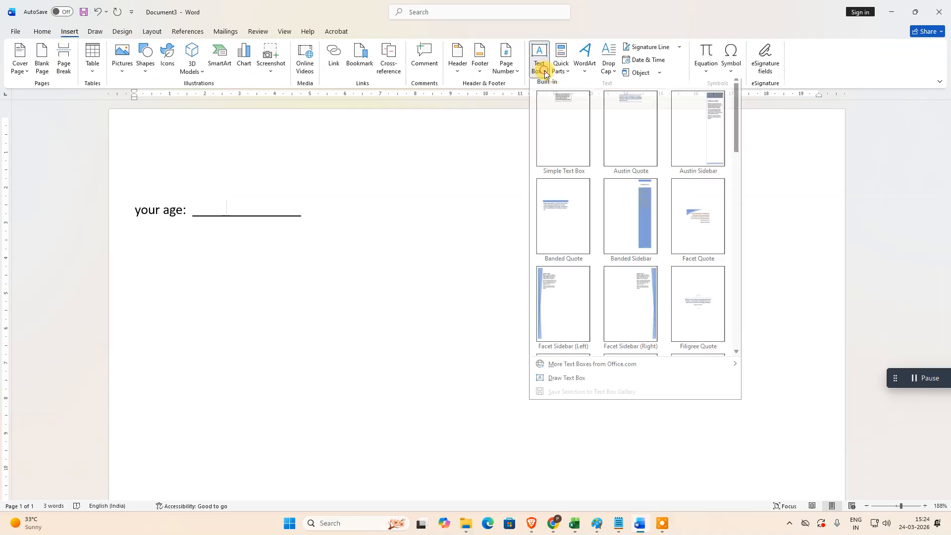
left_click(593, 378)
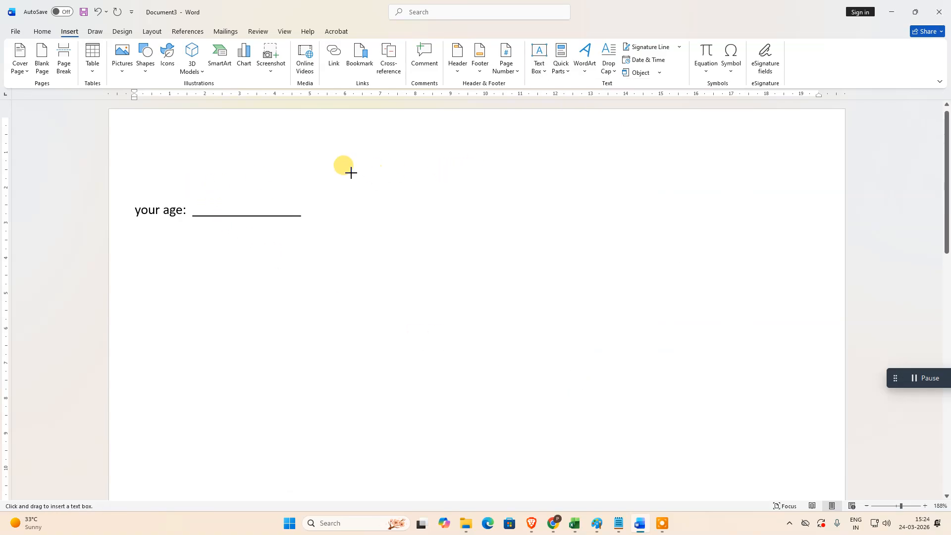
mouse_move(350, 172)
left_mouse_down()
mouse_move(397, 202)
mouse_move(424, 197)
left_mouse_up()
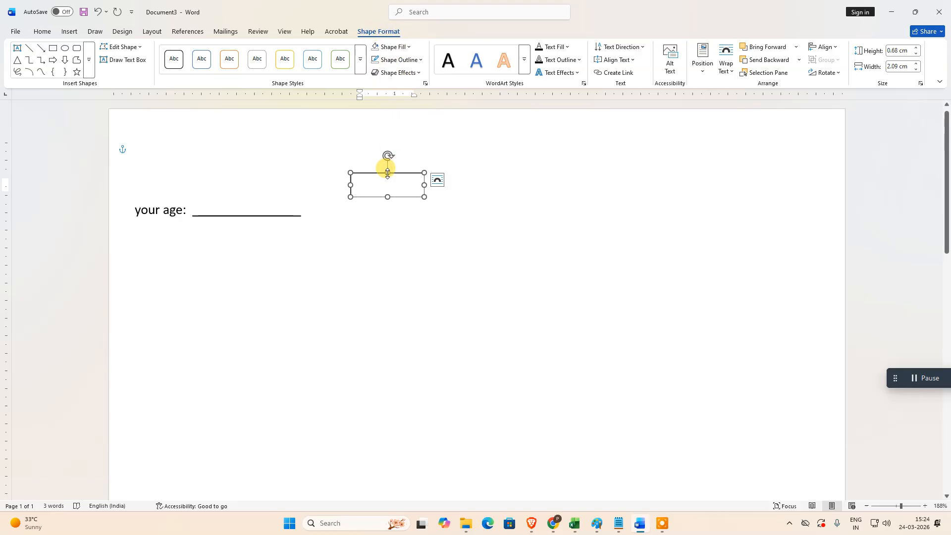
Step: Set the text box to No Fill and No Outline
left_click(408, 48)
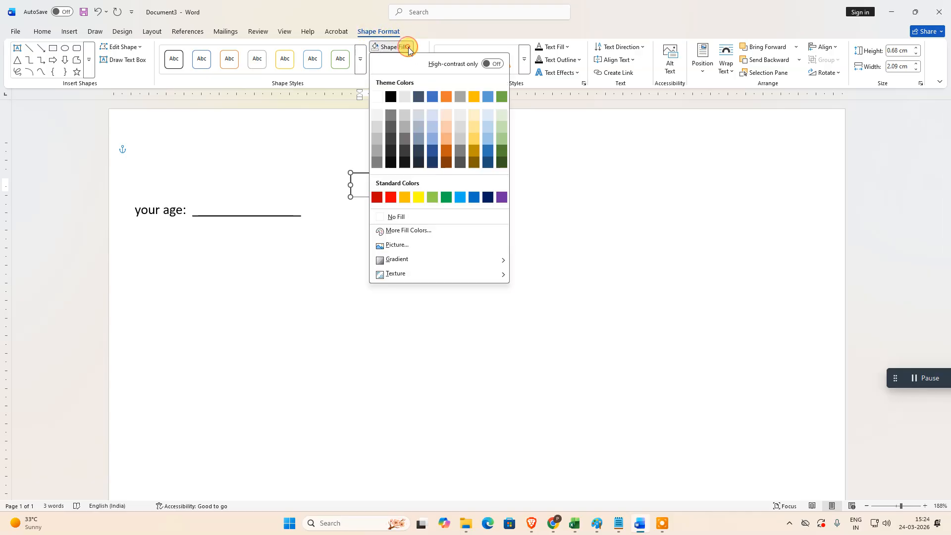
left_click(379, 217)
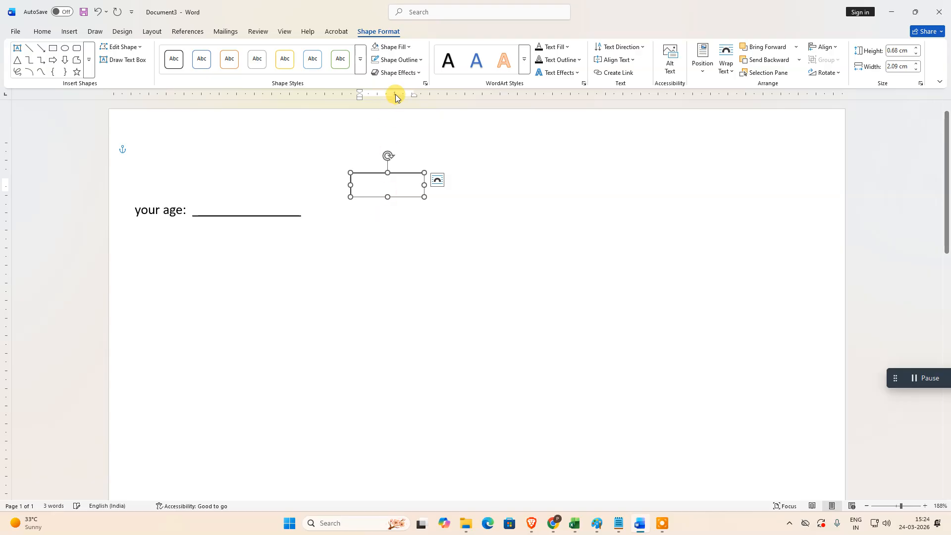
left_click(422, 60)
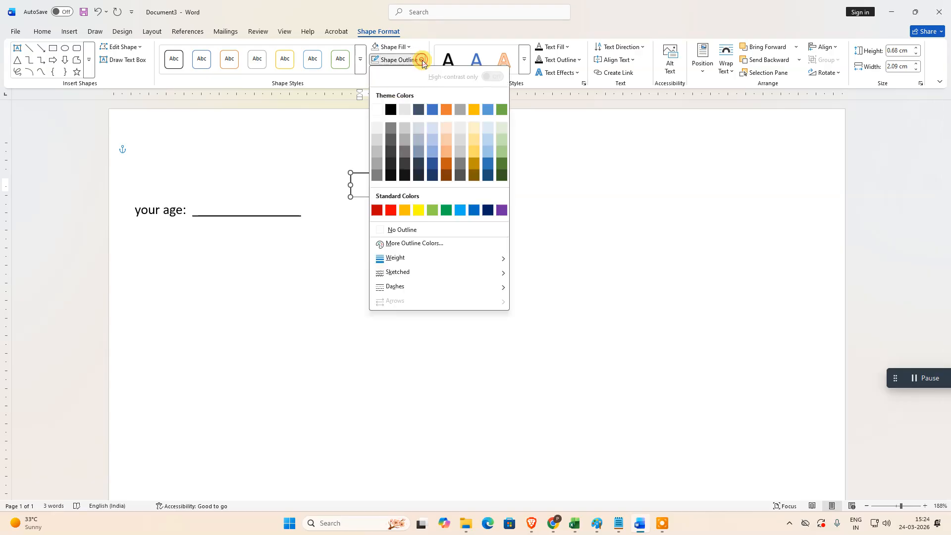
left_click(379, 230)
Step: Enter "sdfsadfs" in the text box and move the box onto the underscore line after "your age:"
left_click(365, 182)
type("sdfsadfs")
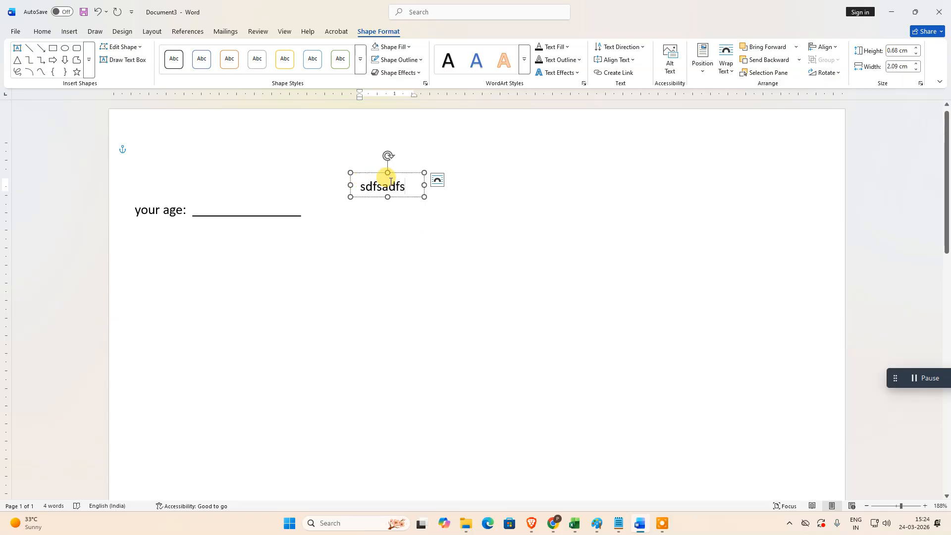
left_click(388, 171)
mouse_move(388, 172)
left_mouse_down()
mouse_move(392, 150)
mouse_move(387, 173)
left_mouse_up()
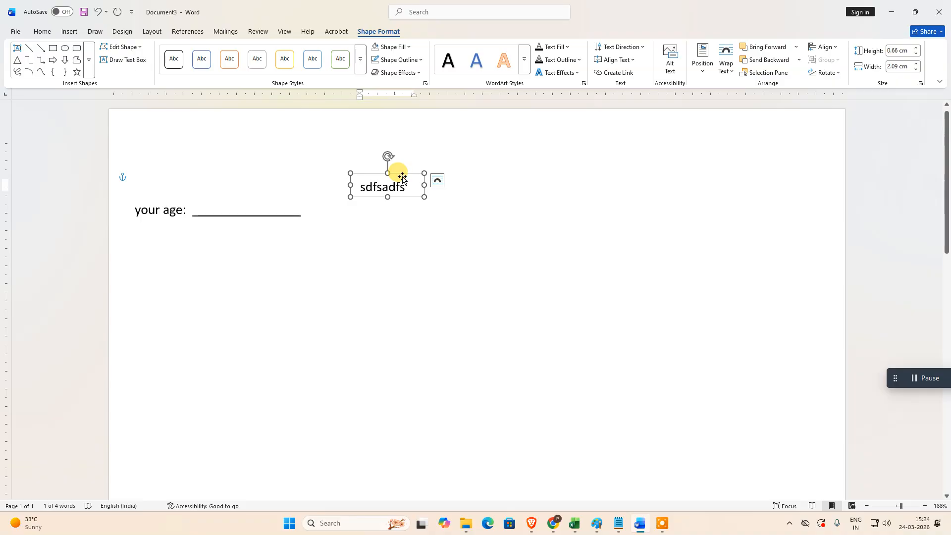
left_click_drag(401, 176, 259, 198)
left_click(411, 240)
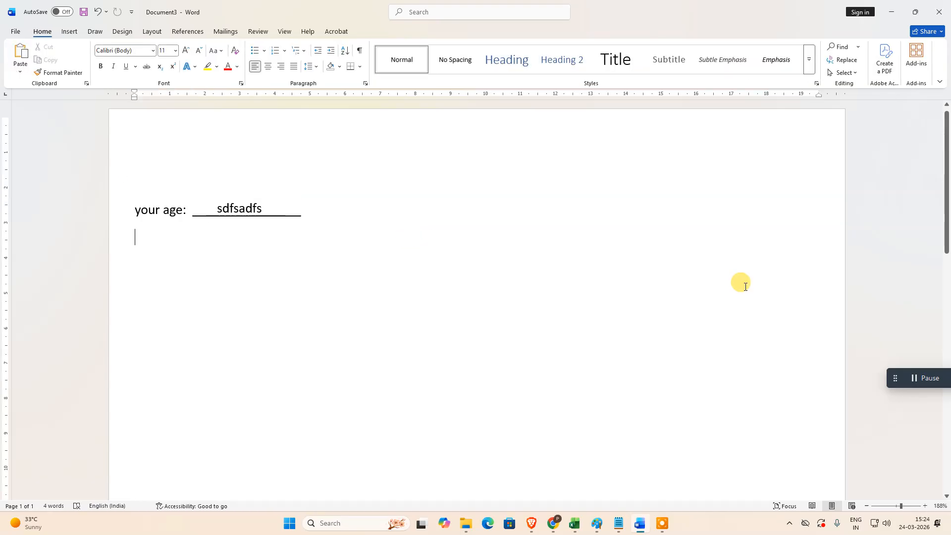